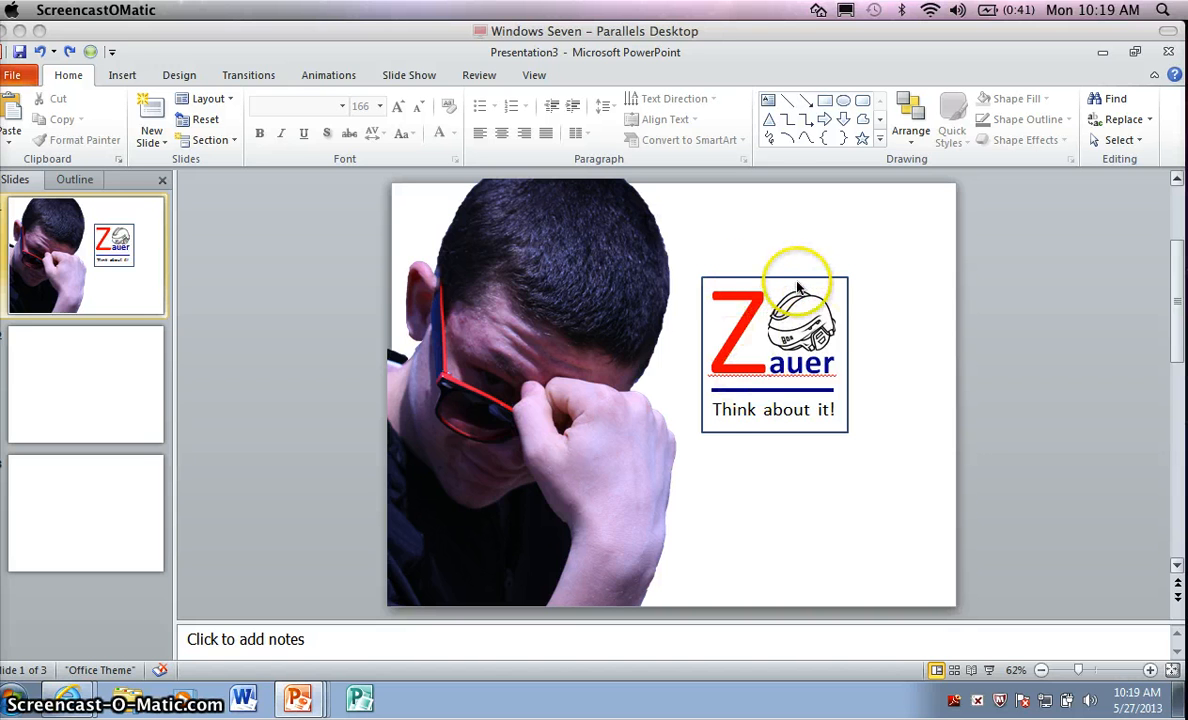
Group the logo's tagline, blue line, helmet picture, Zauer text box and border on slide 1 into one object.
left_click(732, 436)
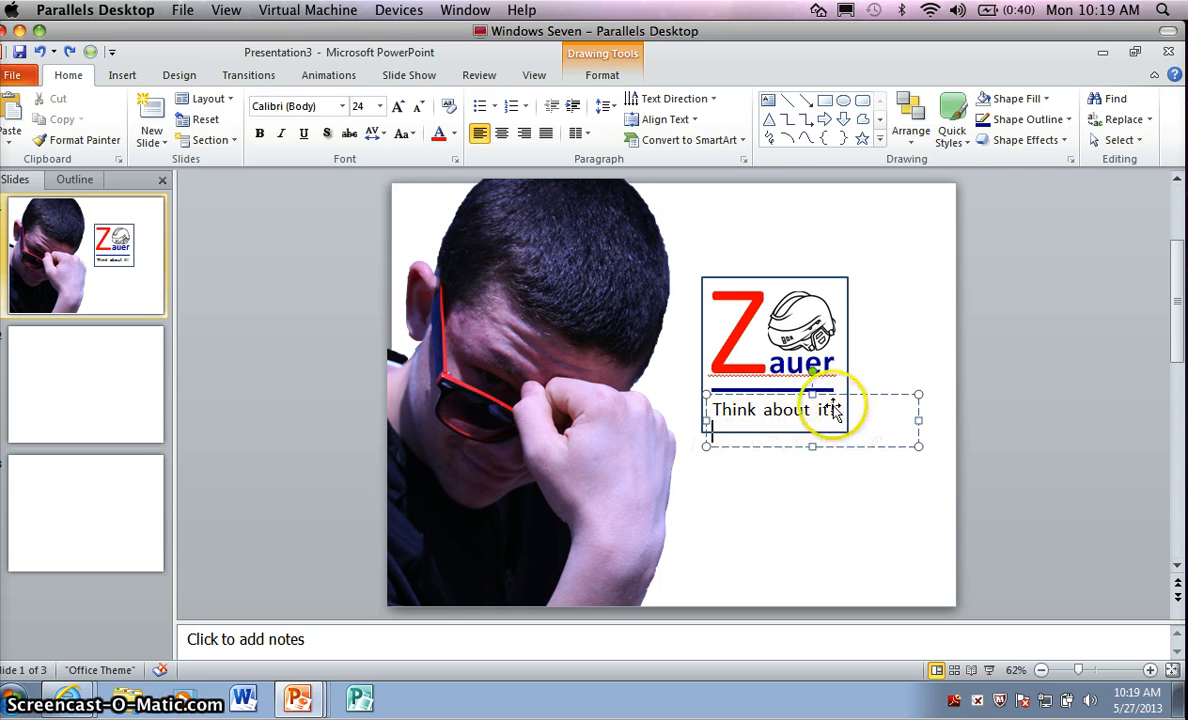
left_click(785, 447)
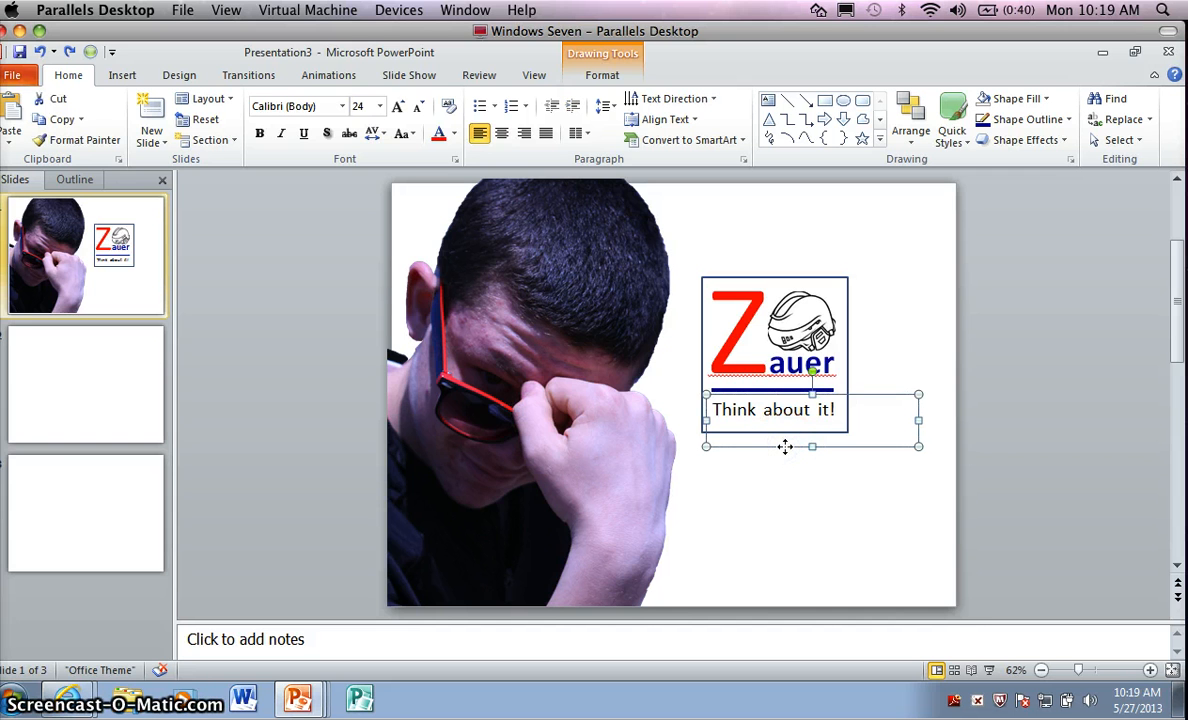
left_click(786, 390, "shift")
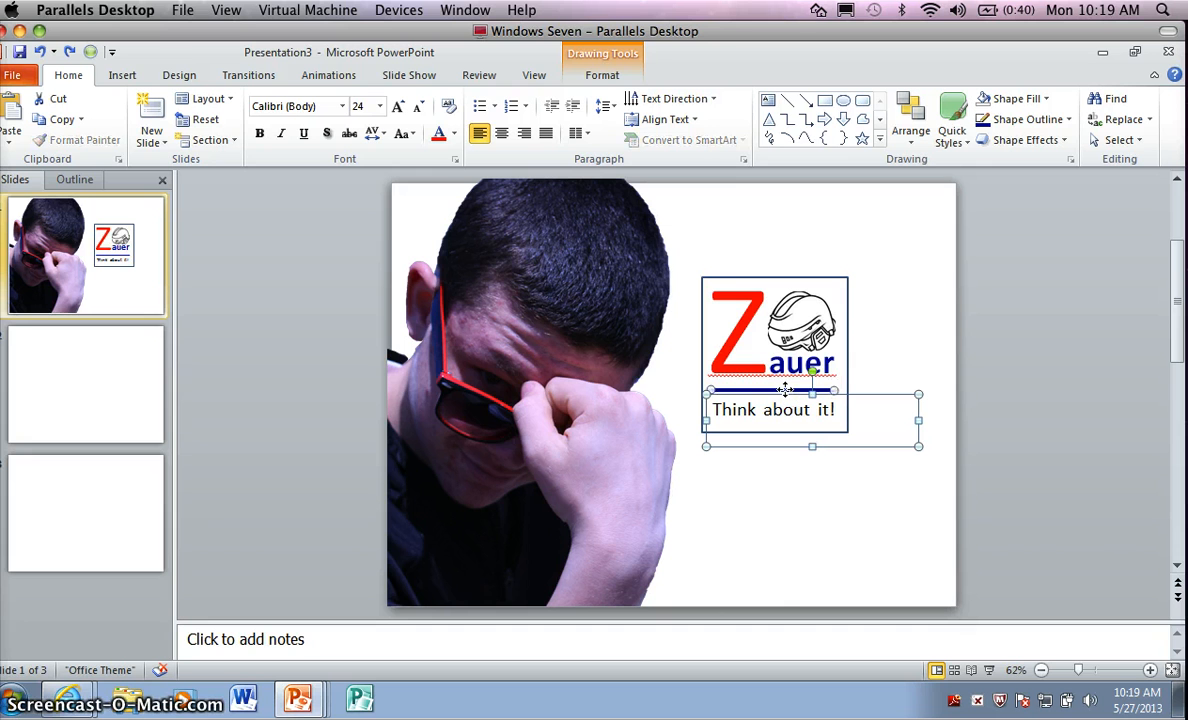
left_click(804, 320, "shift")
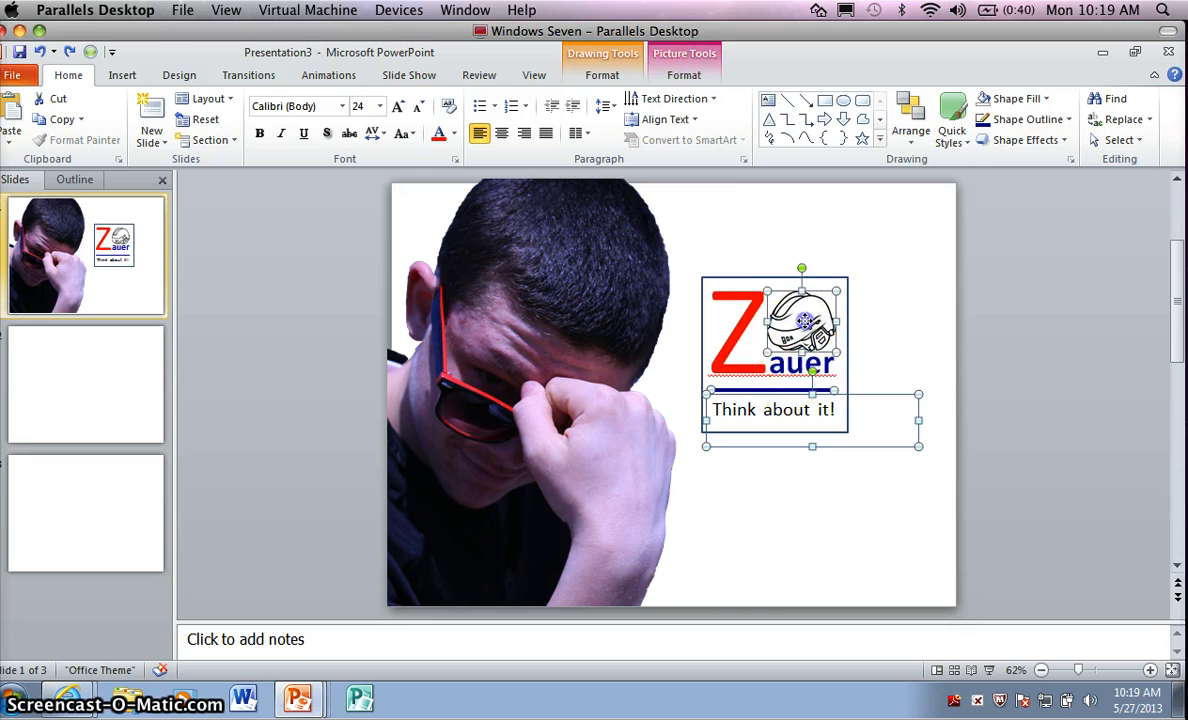
left_click(718, 358, "shift")
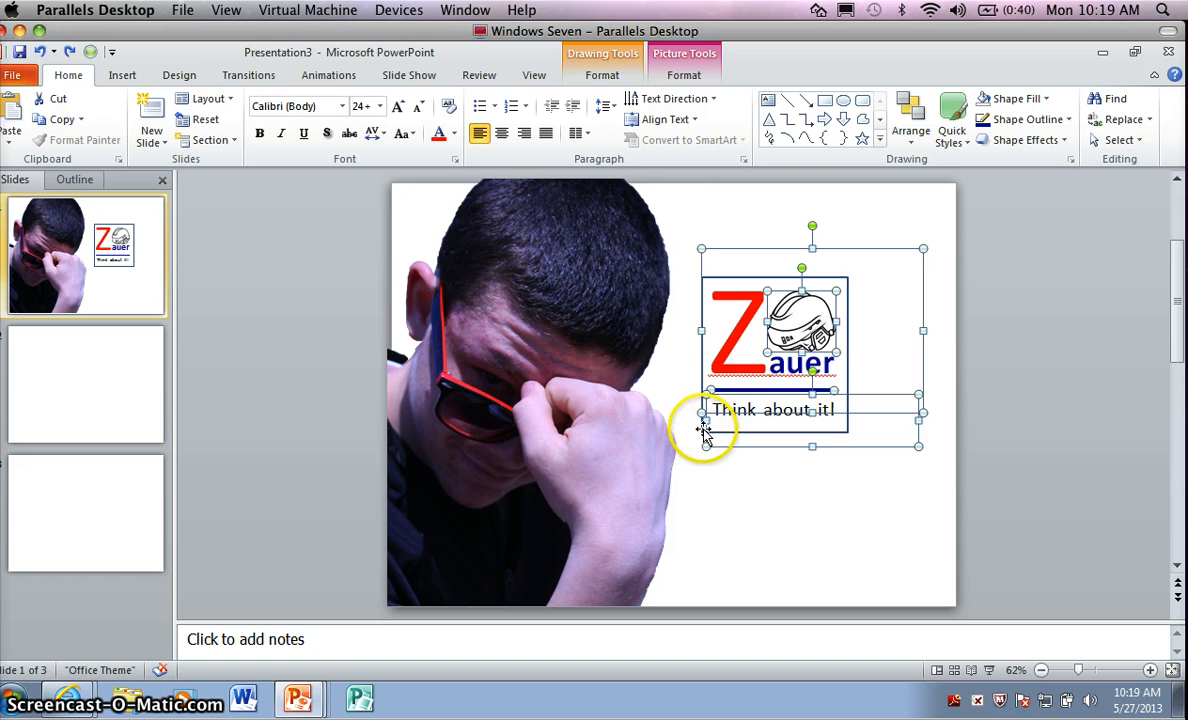
left_click(703, 432, "shift")
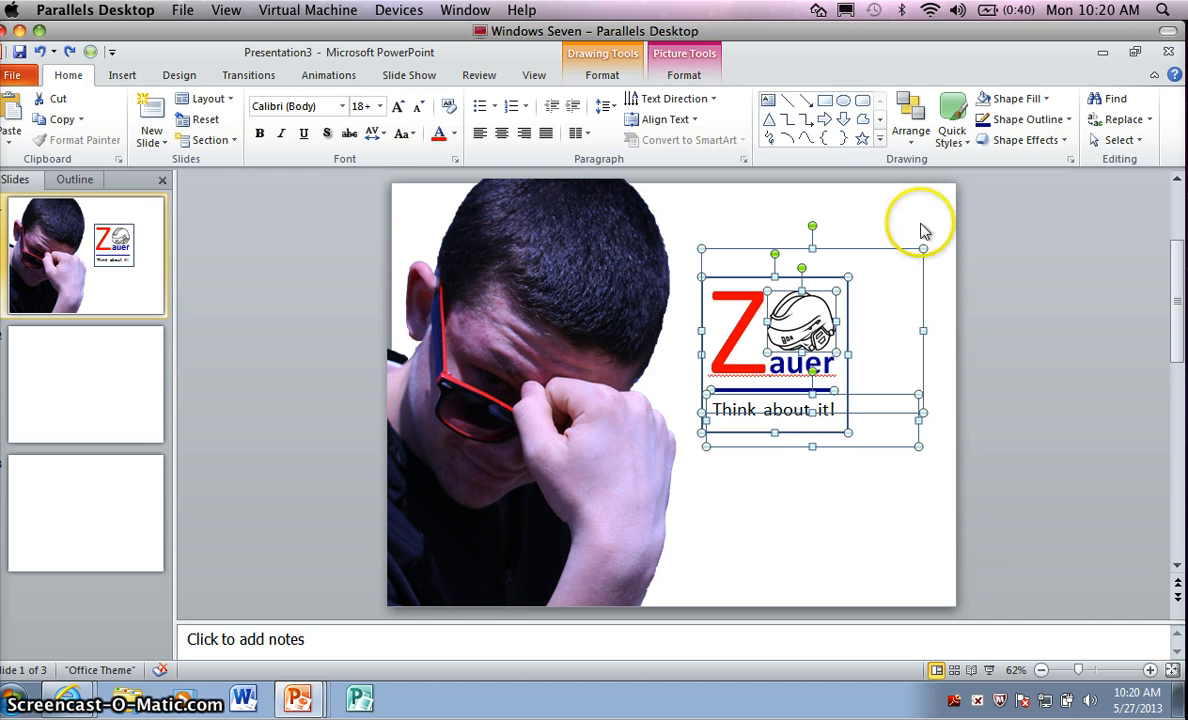
left_click(688, 76)
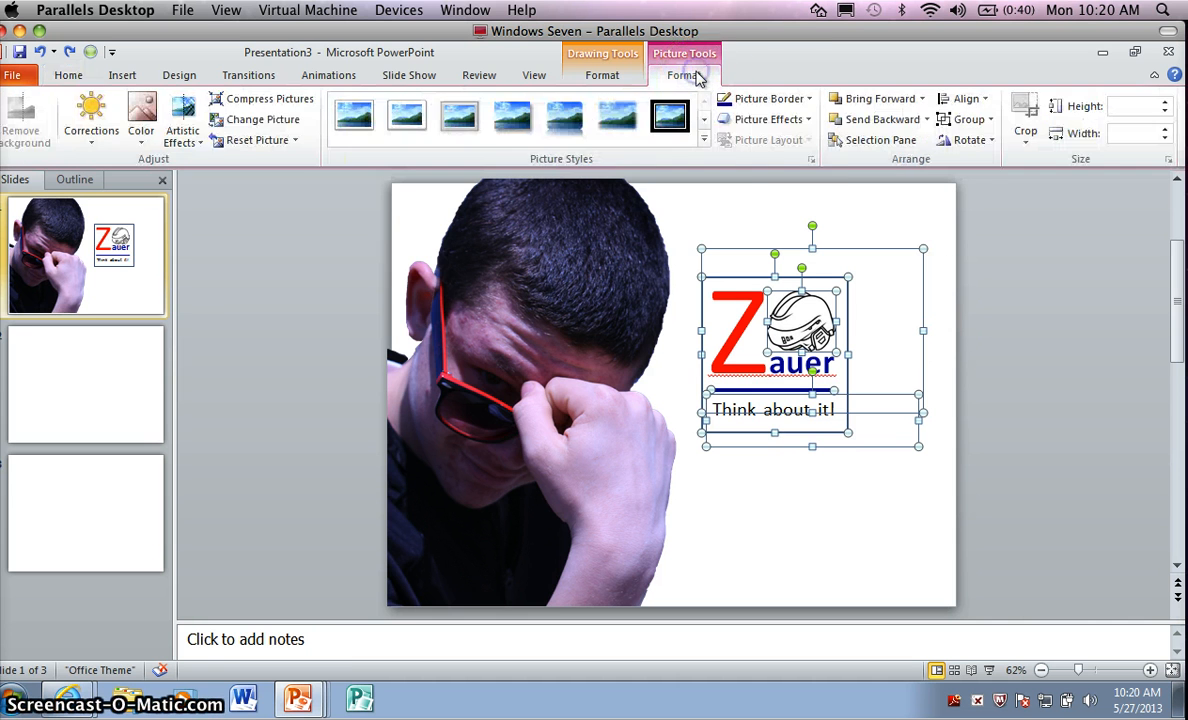
left_click(975, 119)
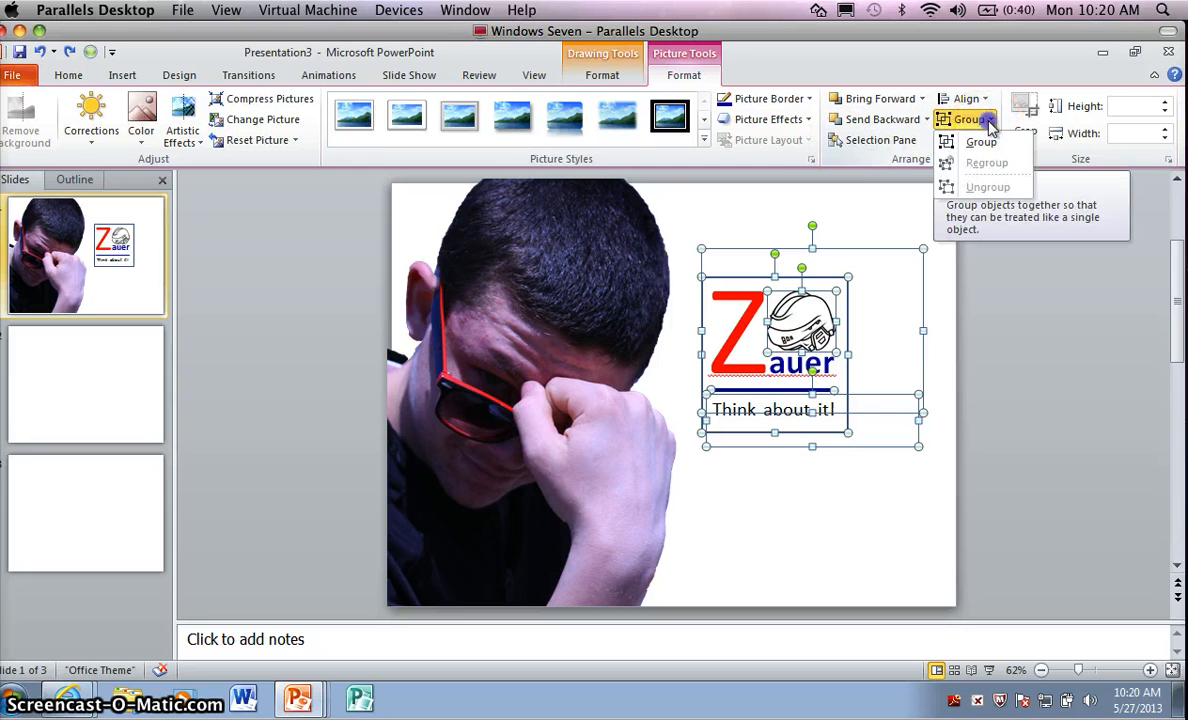
left_click(985, 145)
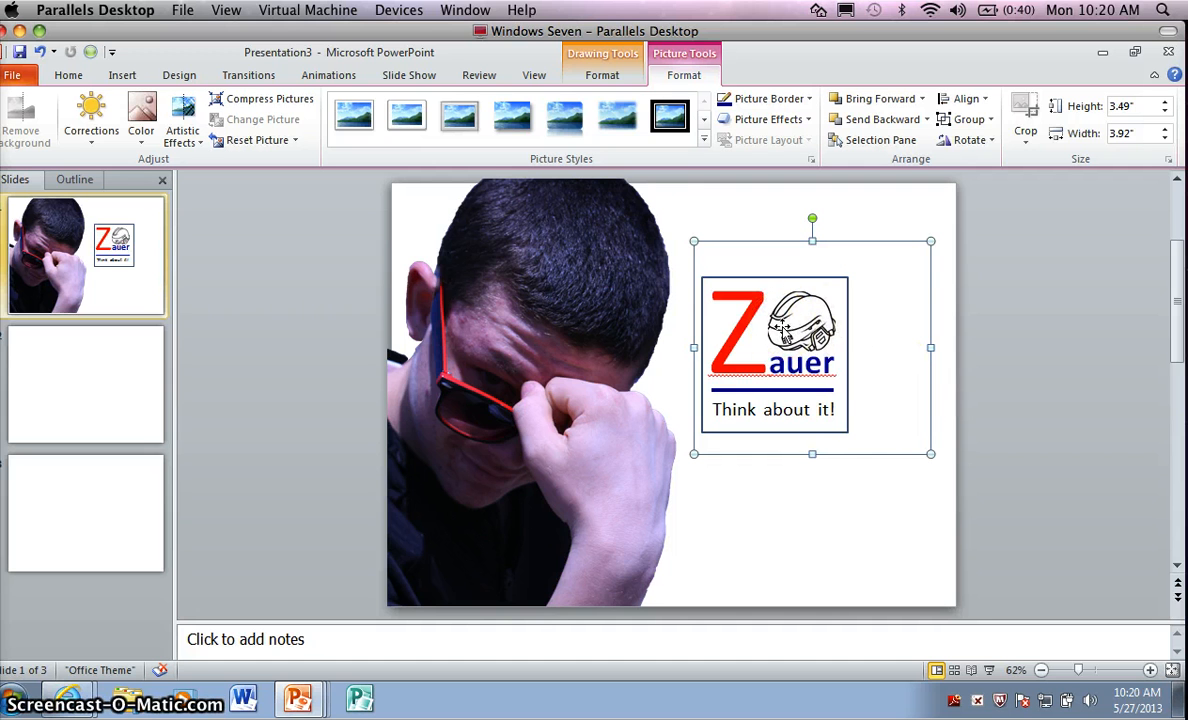
Move the grouped logo to the lower-right area of slide 1, beside the man's photo, and nudge it into place.
left_click_drag(782, 336, 847, 470)
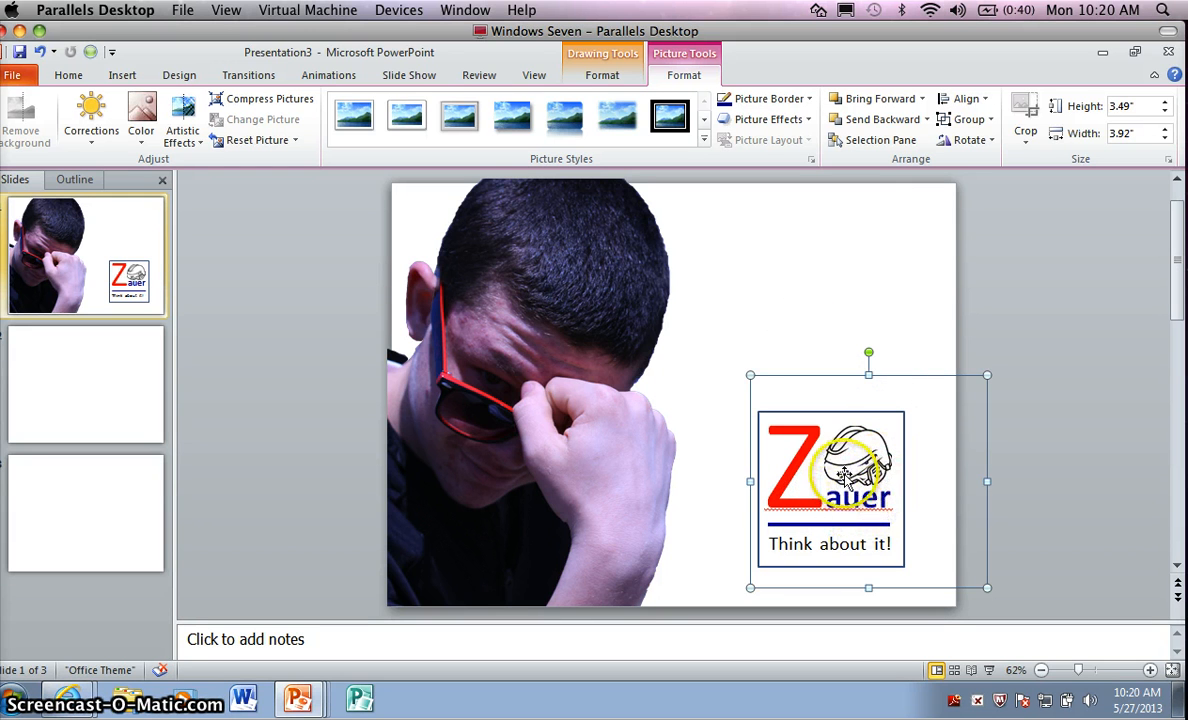
left_click_drag(845, 476, 821, 476)
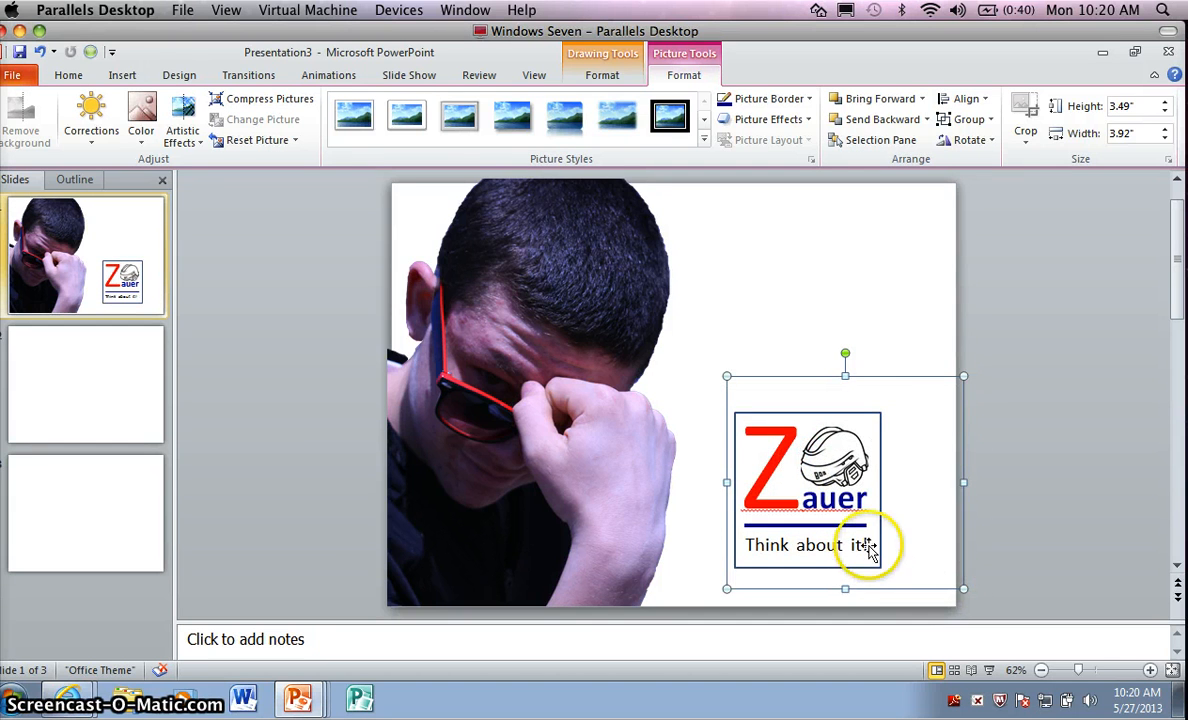
key("Right")
key("Right")
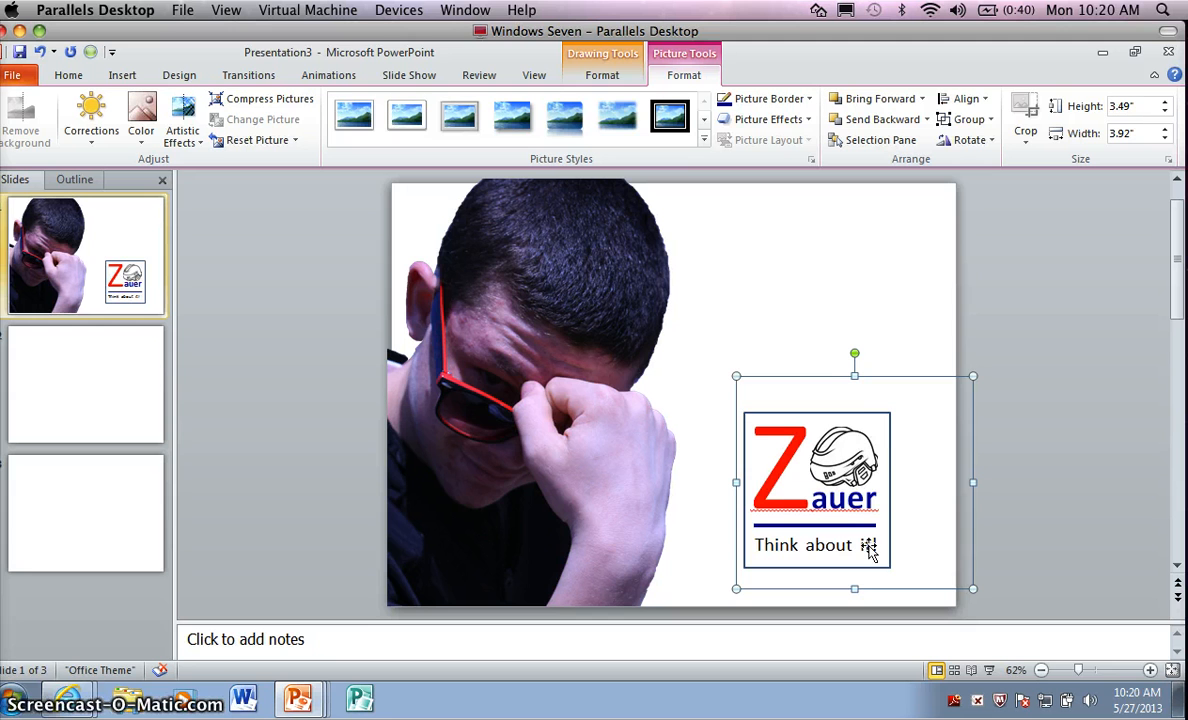
key("Down")
key("Right")
key("Right")
key("Right")
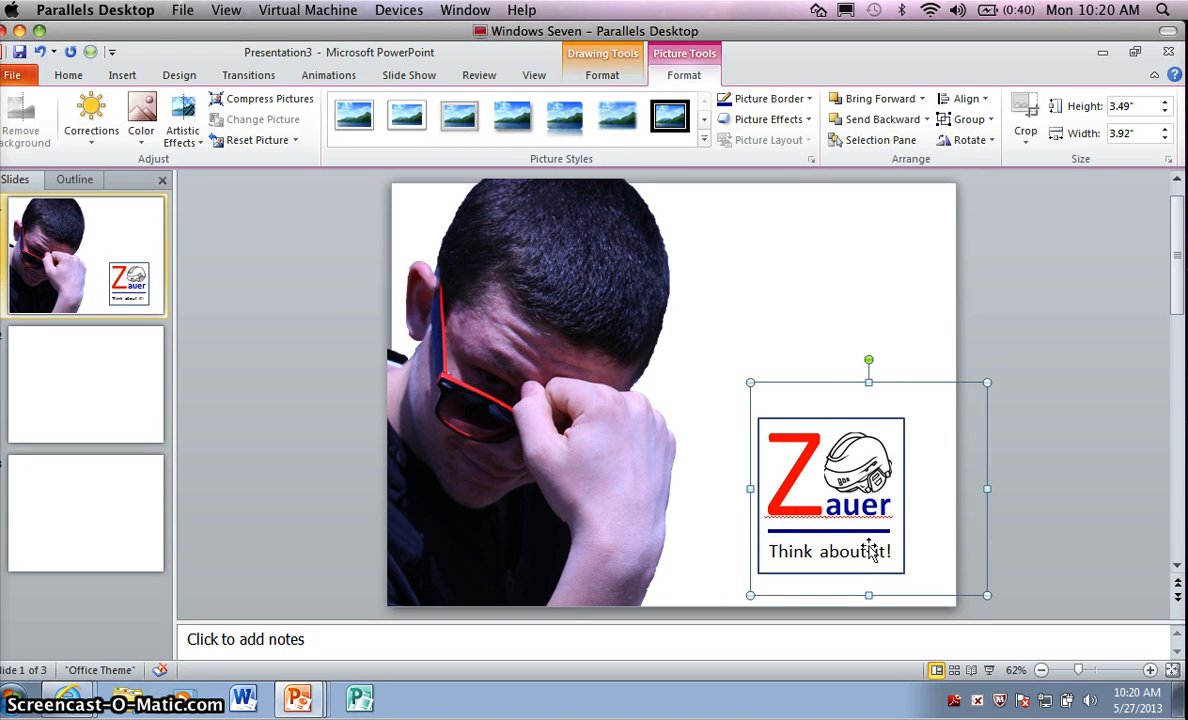
key("Up")
key("Right")
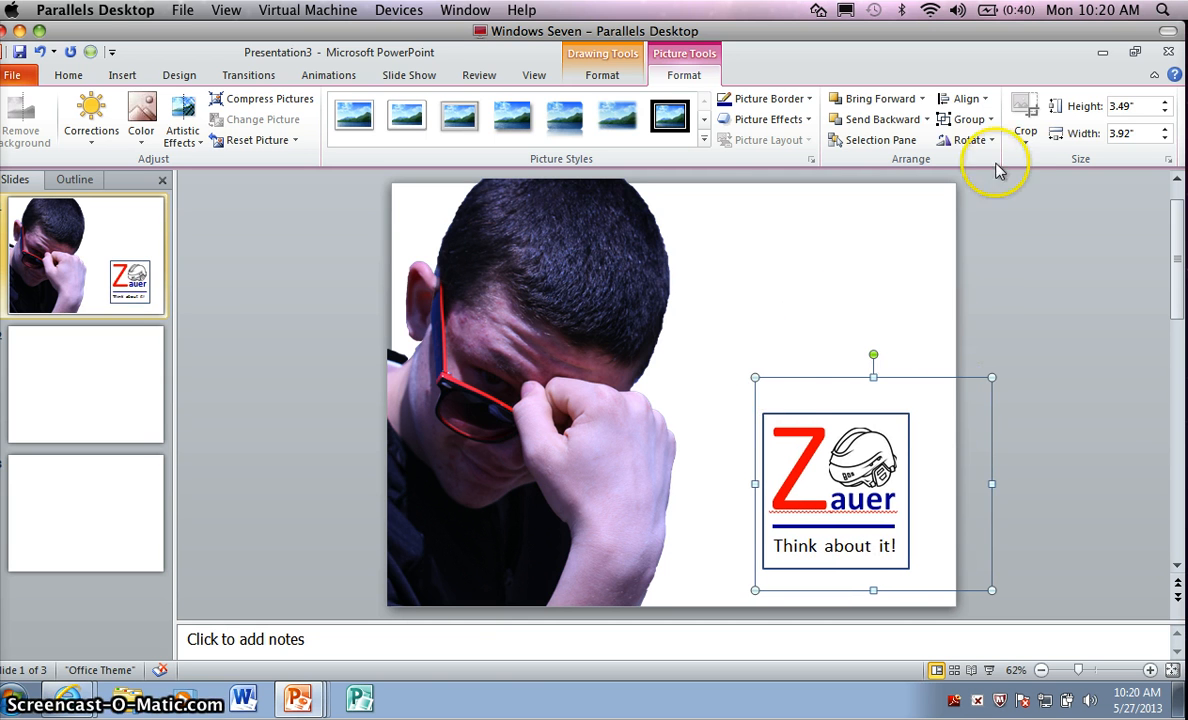
Ungroup the logo on slide 1 and group its parts together again.
left_click(984, 120)
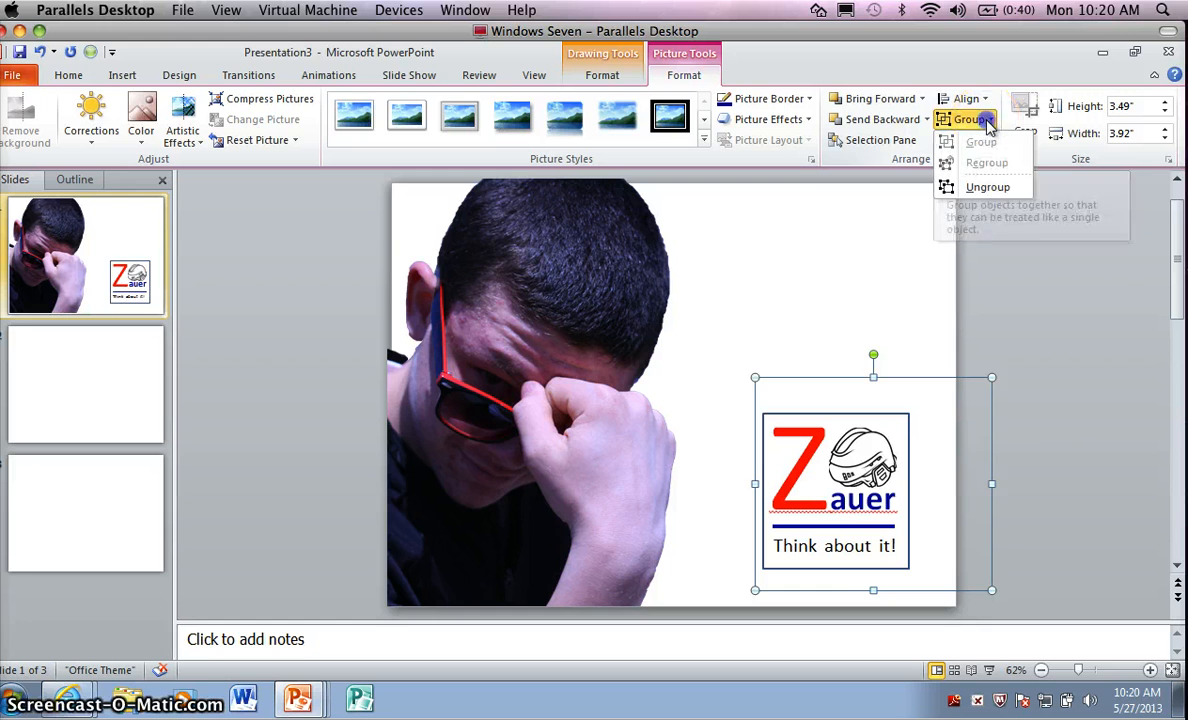
left_click(988, 188)
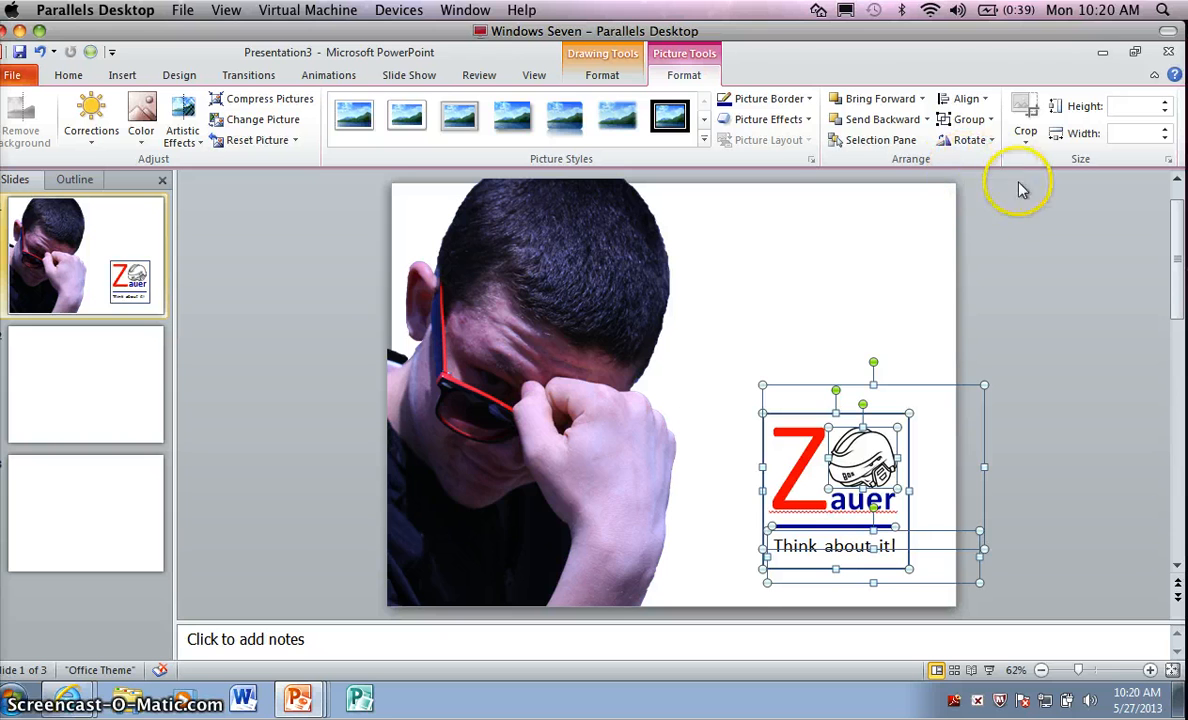
left_click(972, 119)
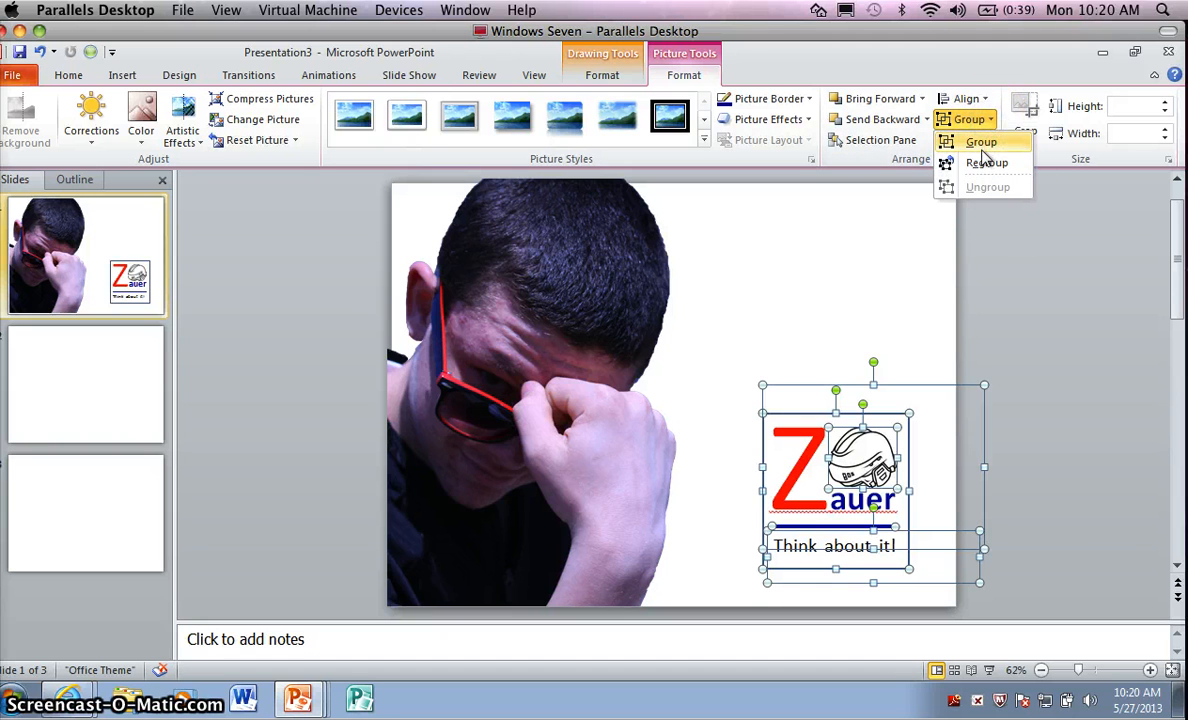
left_click(982, 143)
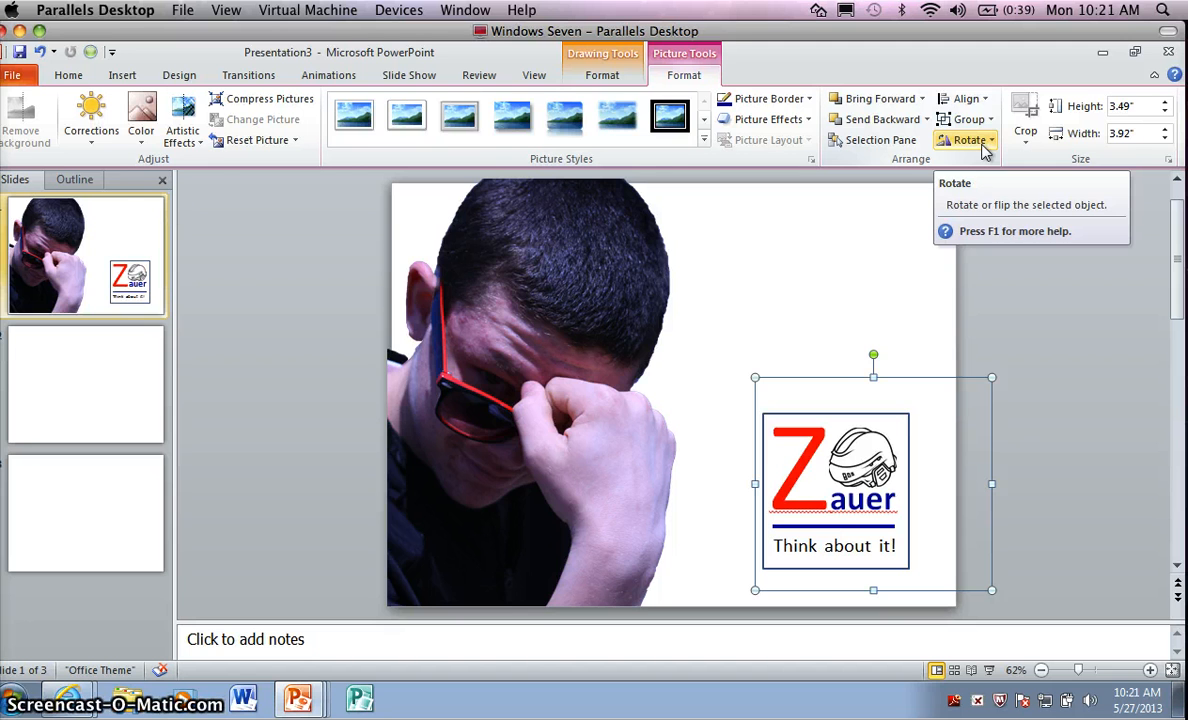
Copy the grouped logo from slide 1 and paste it onto slides 2 and 3.
left_click(86, 384)
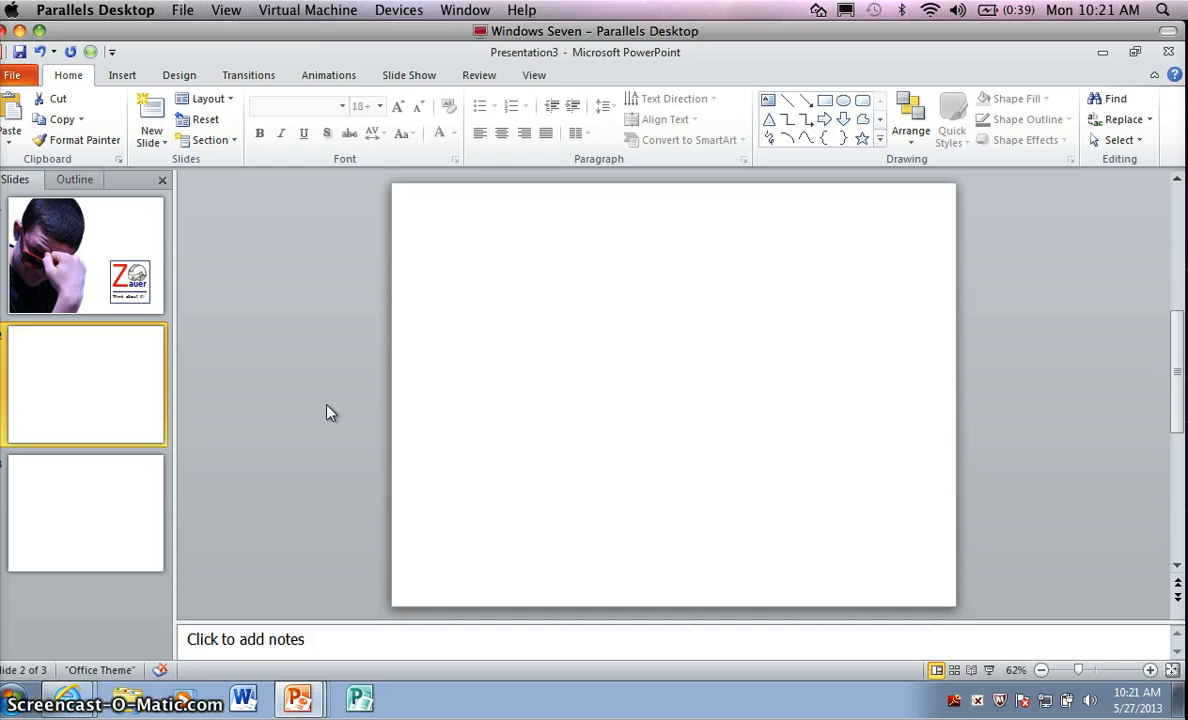
key("ctrl+v")
left_click(127, 528)
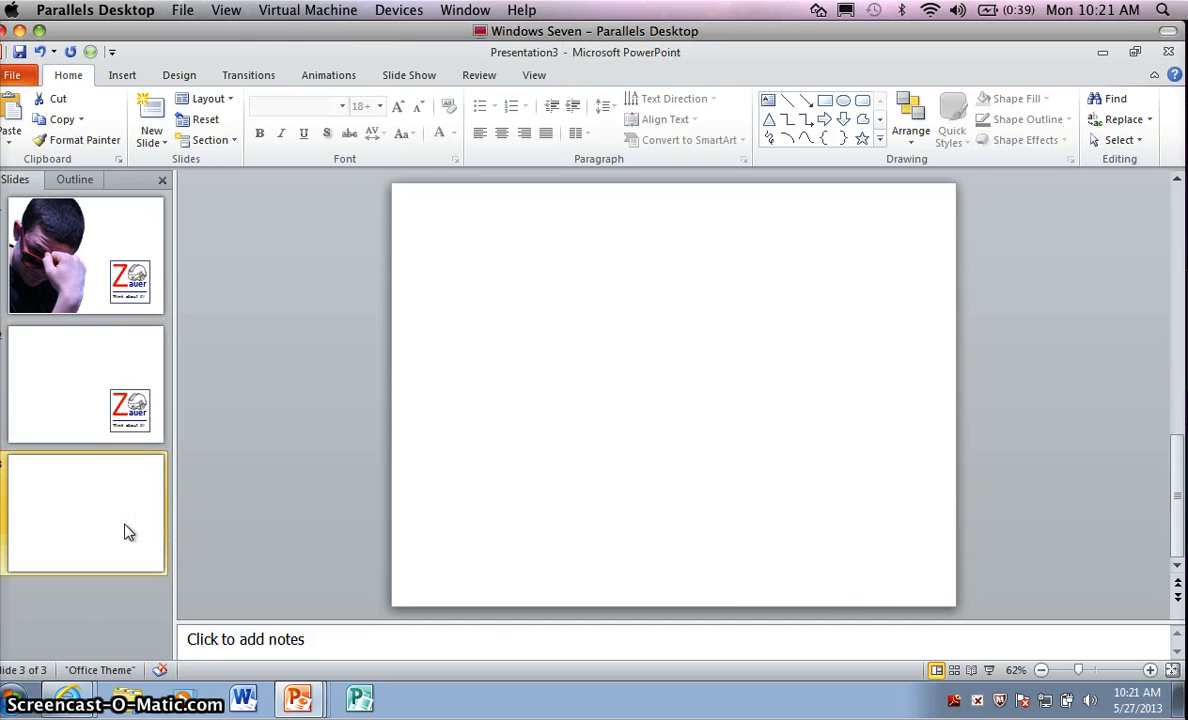
key("ctrl+v")
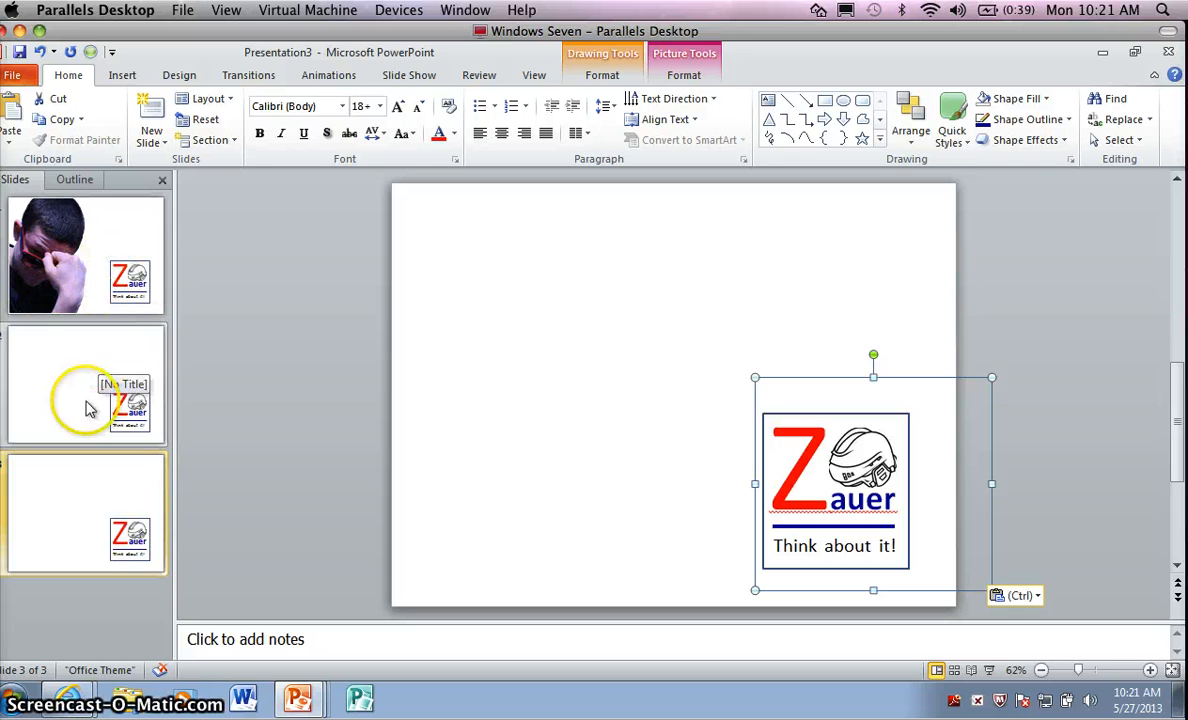
left_click(74, 530)
left_click(78, 420)
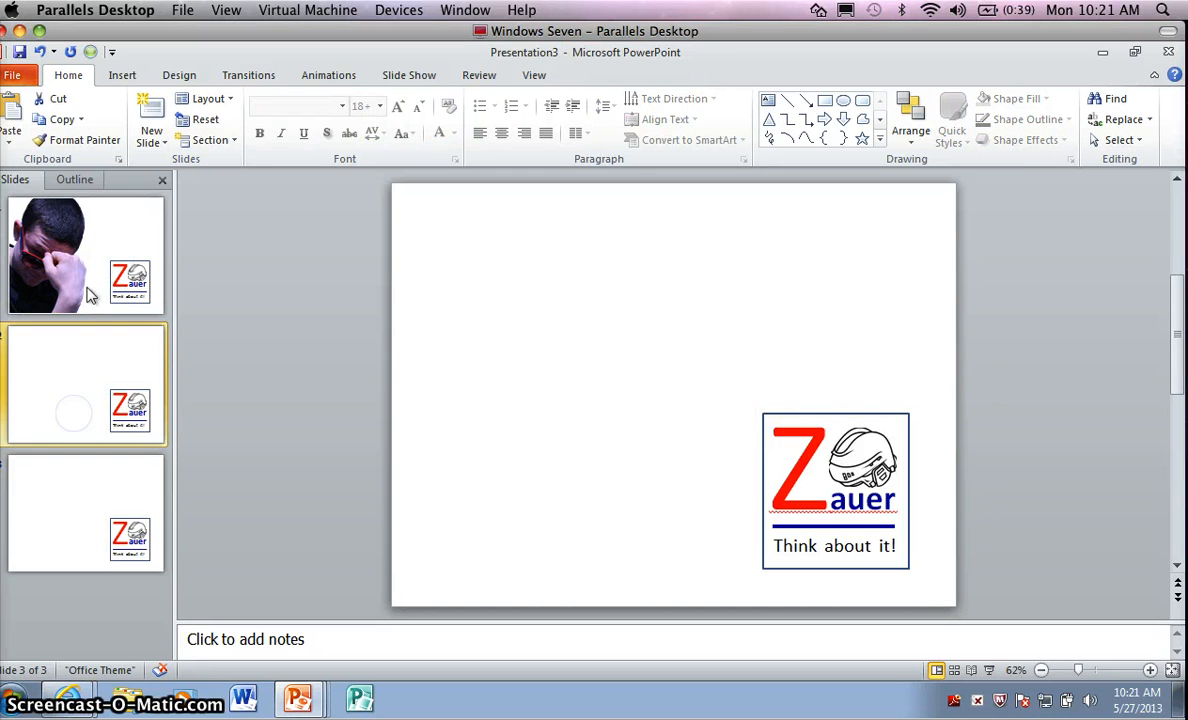
left_click(95, 251)
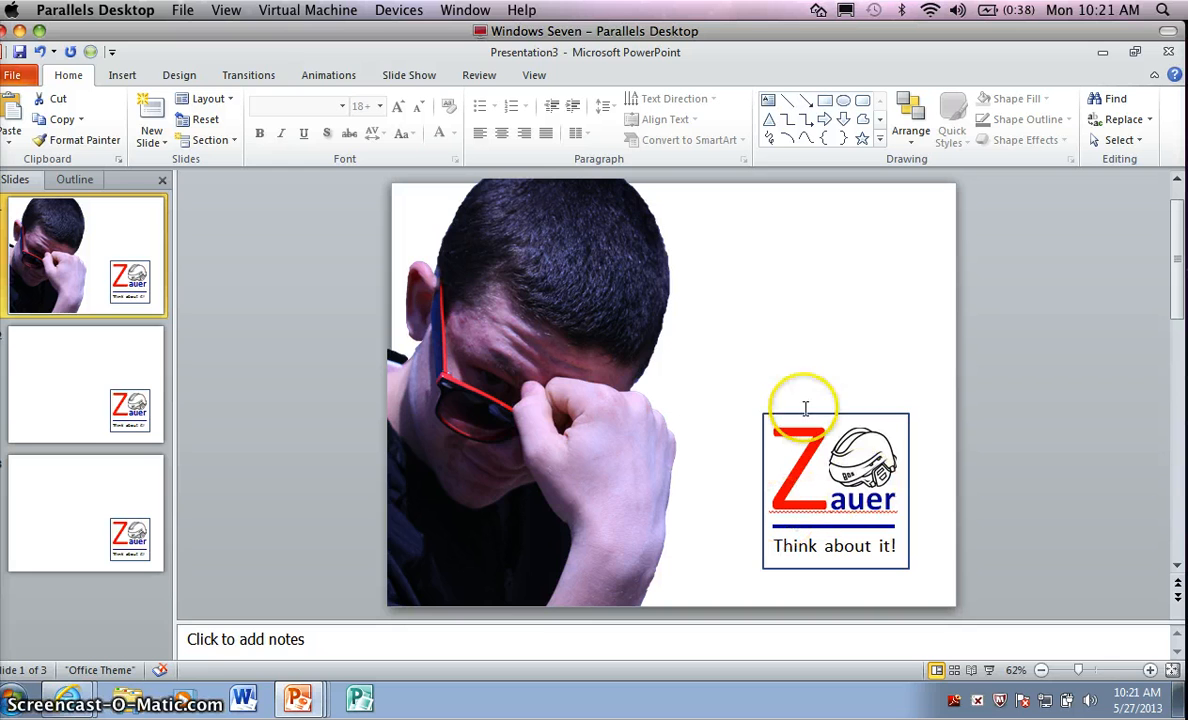
Try to group the individually selected text boxes and helmet picture of the logo on slide 2.
left_click(121, 414)
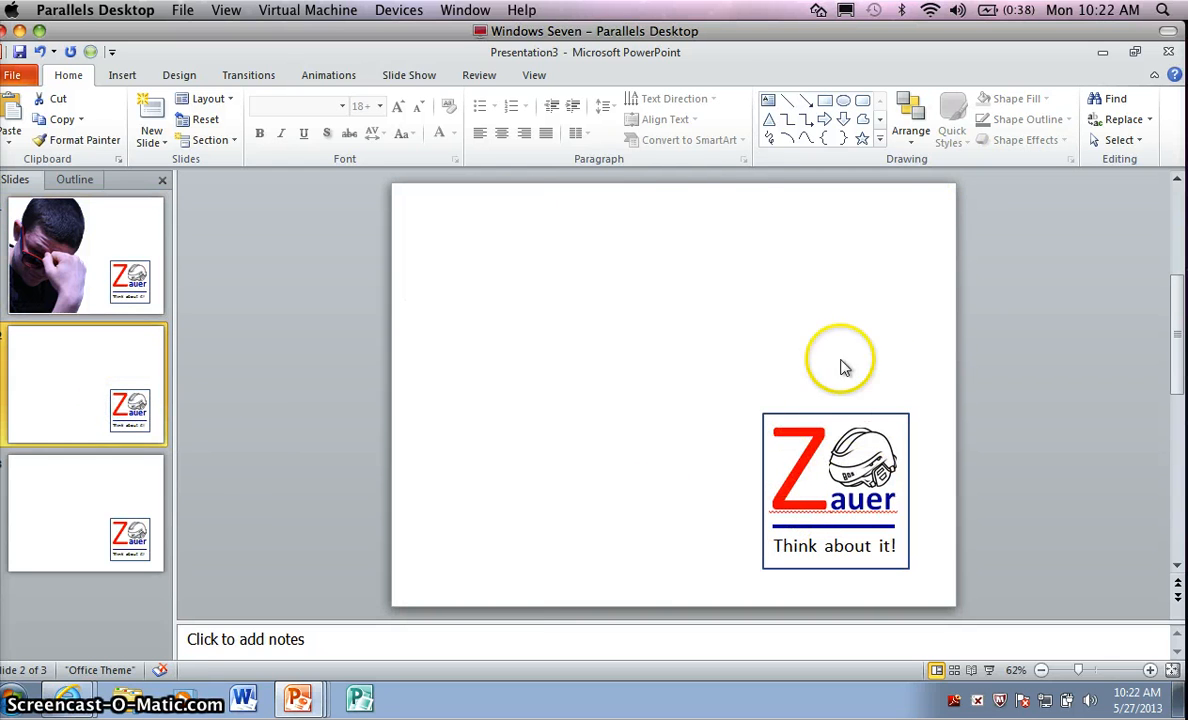
left_click(830, 475)
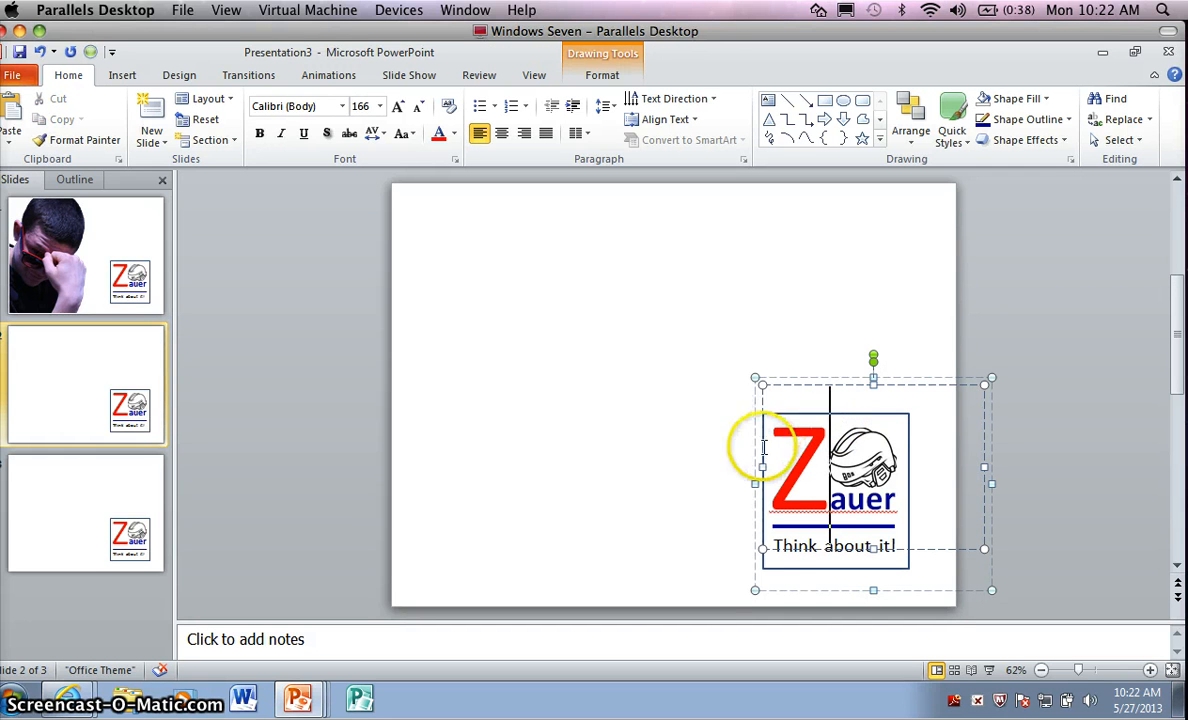
left_click(793, 568)
left_click(798, 415)
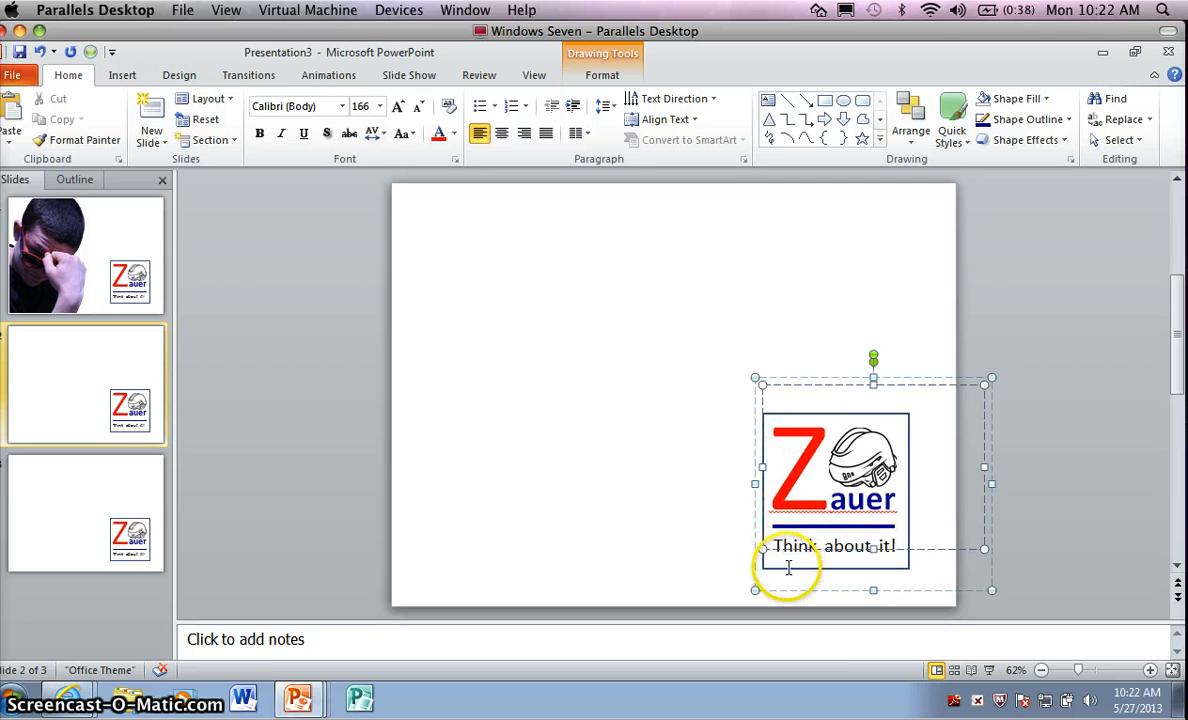
left_click(787, 568)
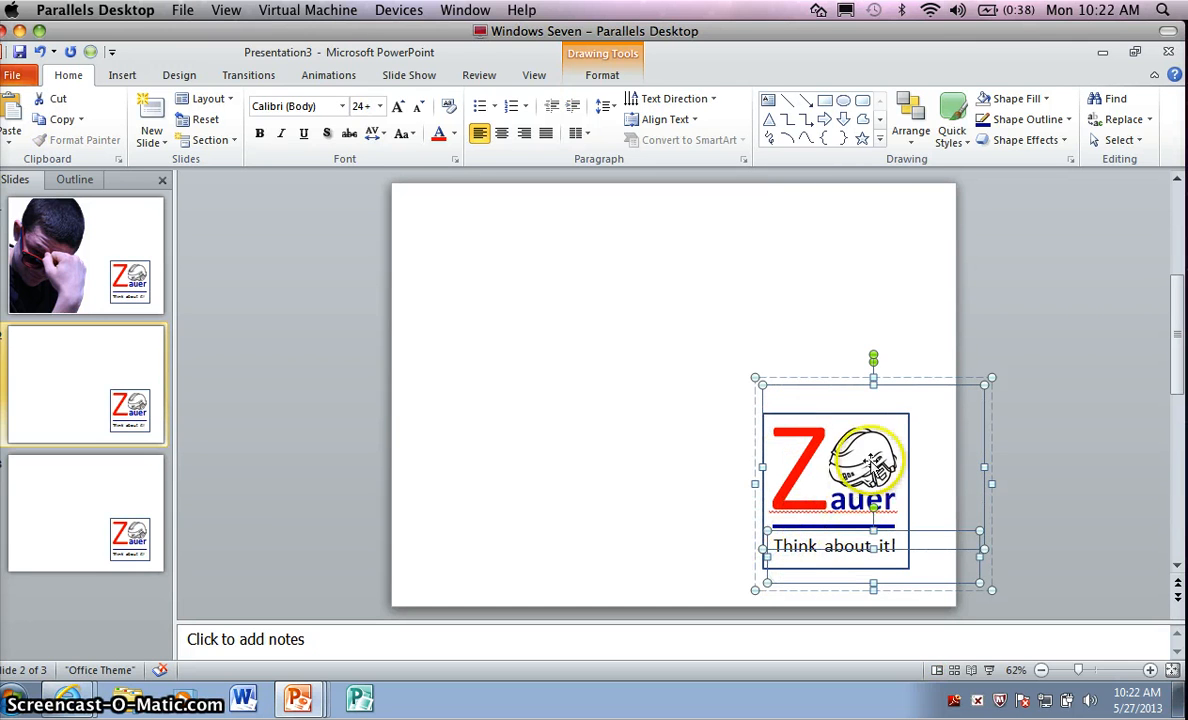
left_click(832, 436)
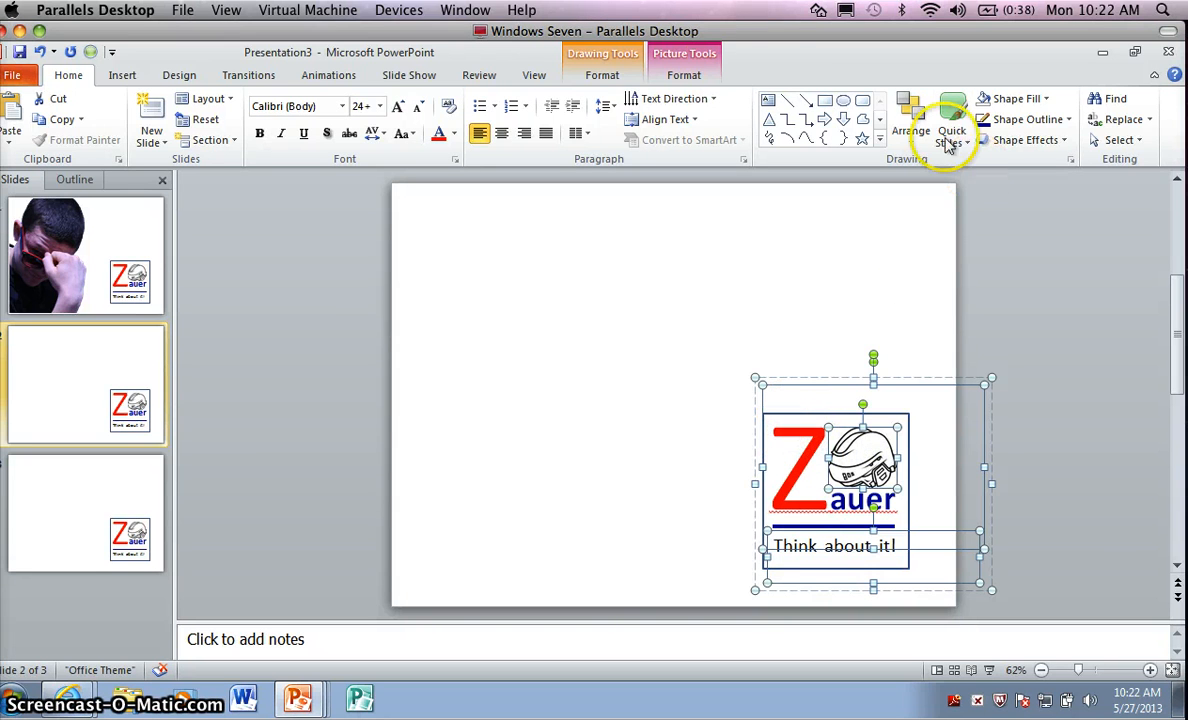
left_click(683, 76)
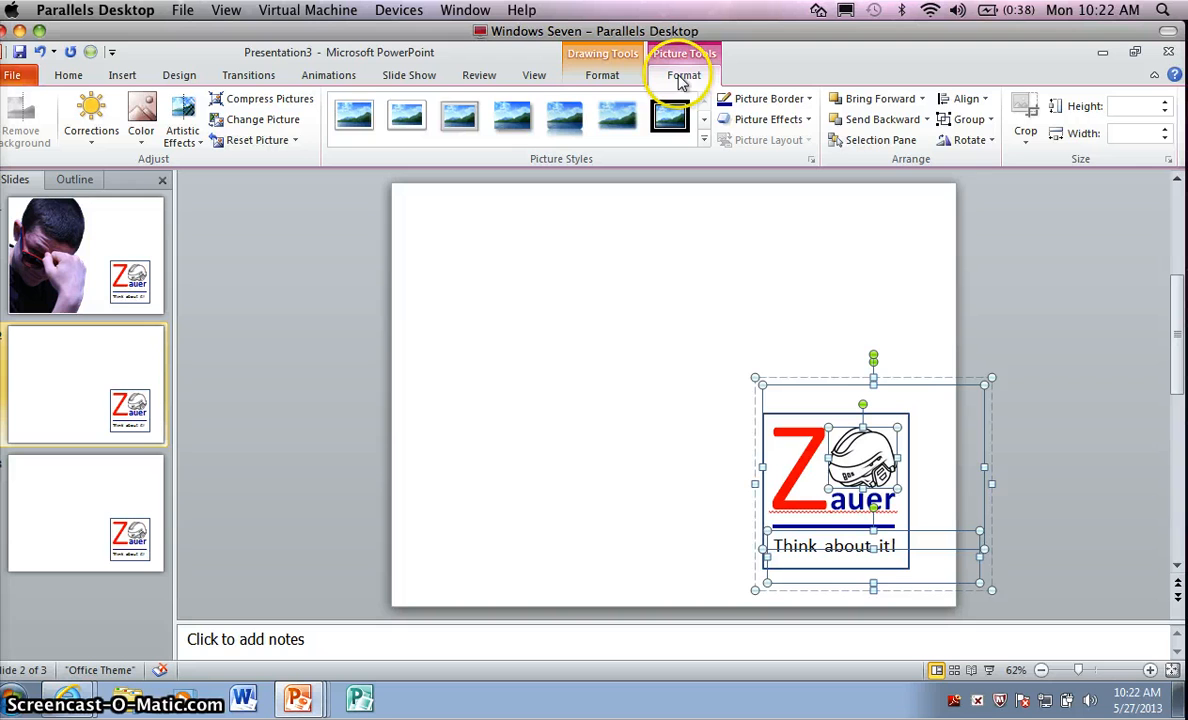
left_click(980, 121)
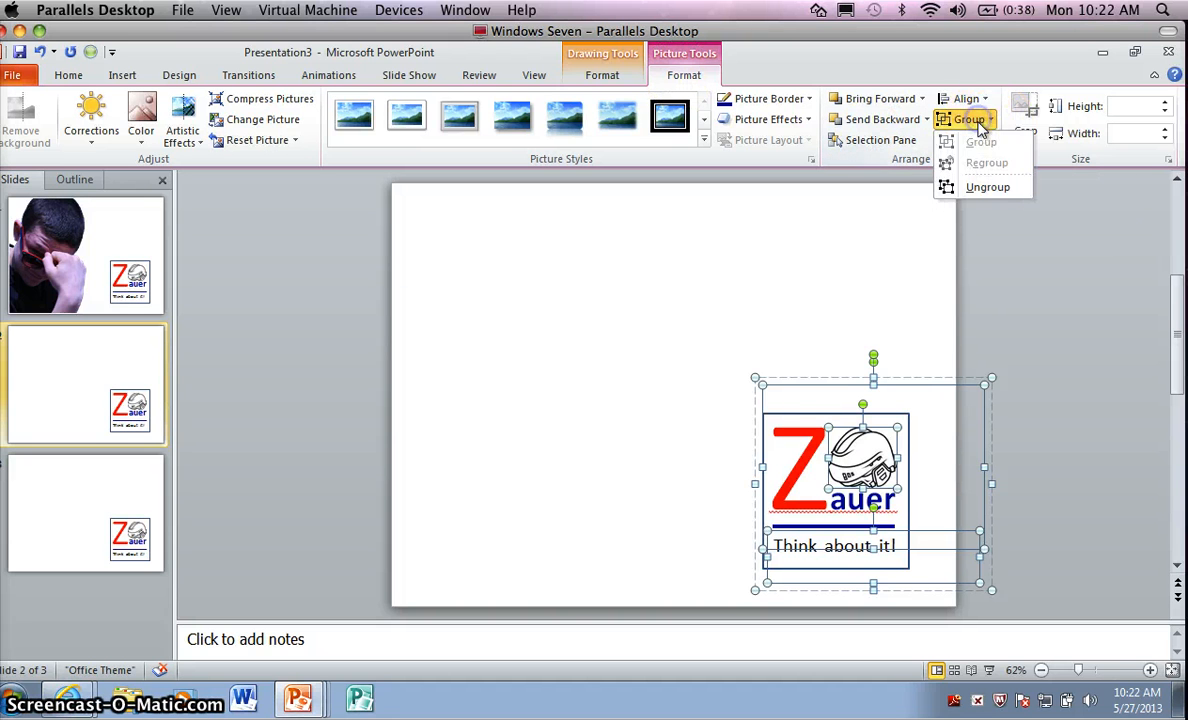
left_click(860, 290)
Enlarge the grouped logo on slide 2 from its upper-left corner to about 4.08" high and 4.83" wide.
left_click_drag(755, 376, 708, 352)
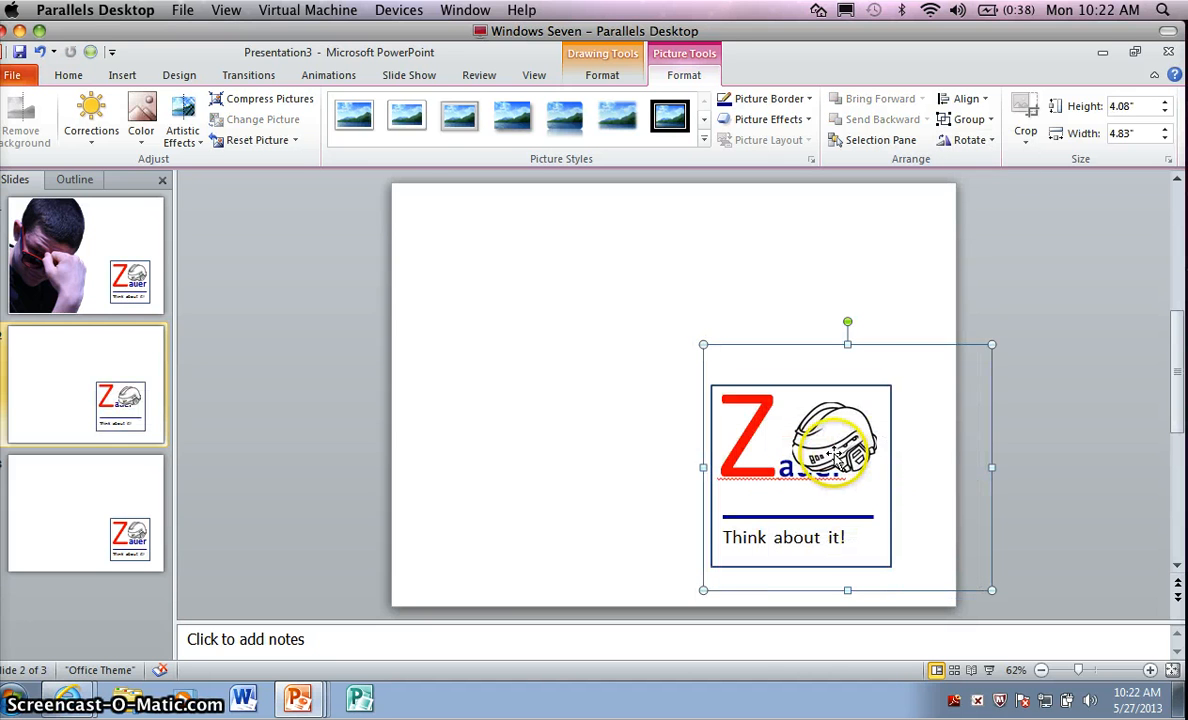